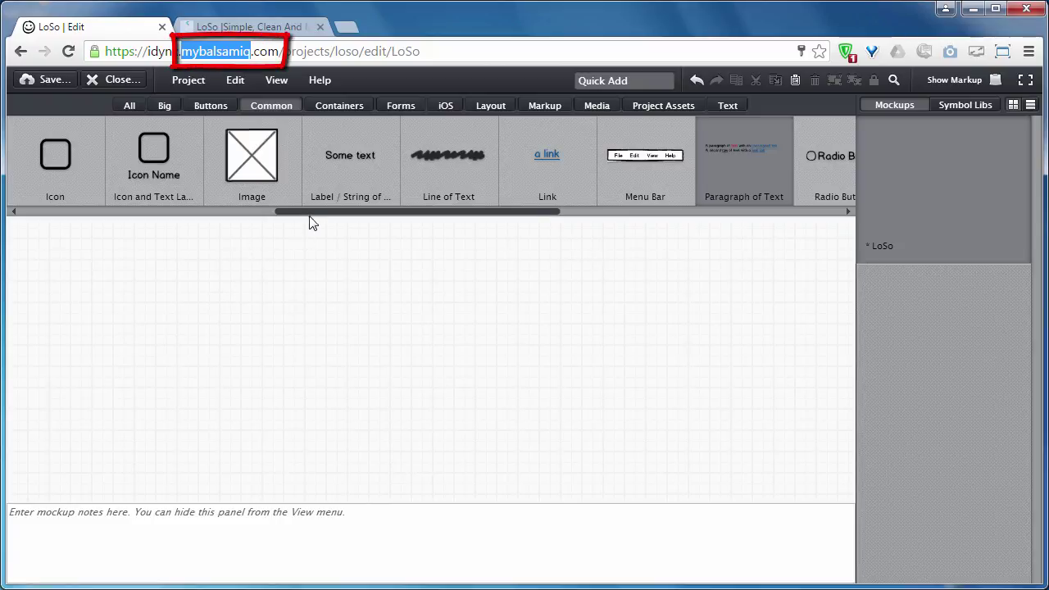
Add a browser window frame to the mockup and enlarge it to fill the canvas.
{"action": "left_click_drag", "start_coordinate": [313, 215], "coordinate": [33, 215]}
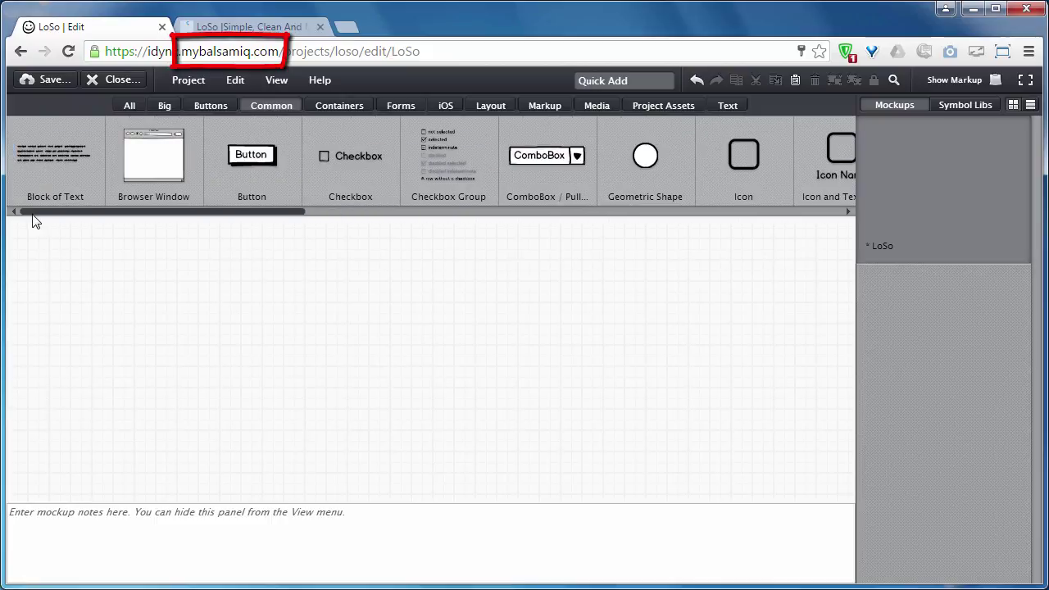
{"action": "left_click_drag", "start_coordinate": [158, 166], "coordinate": [99, 226]}
{"action": "left_click", "coordinate": [340, 454]}
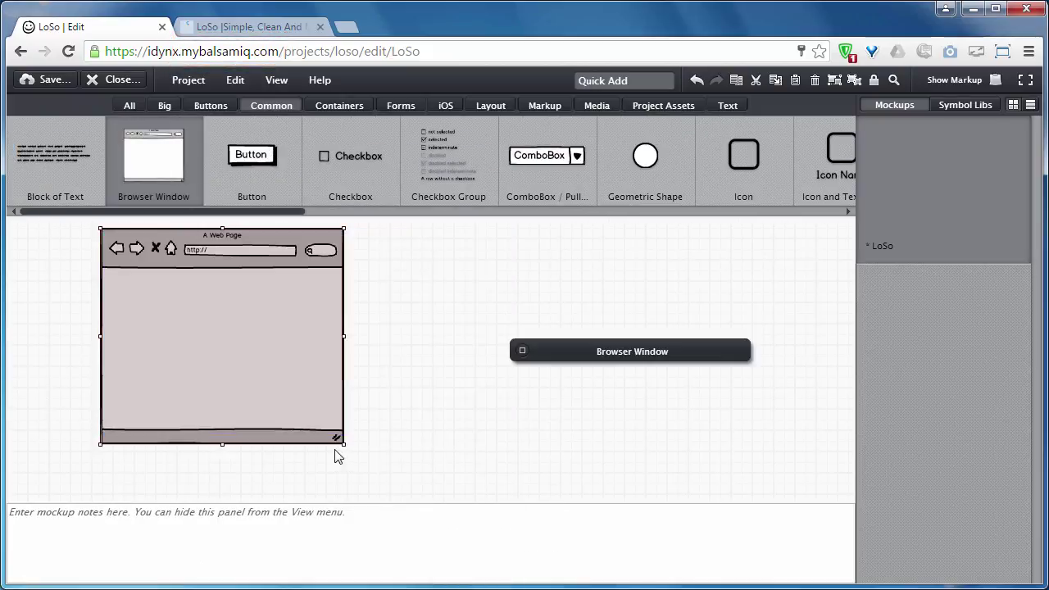
{"action": "left_click_drag", "start_coordinate": [339, 455], "coordinate": [714, 477]}
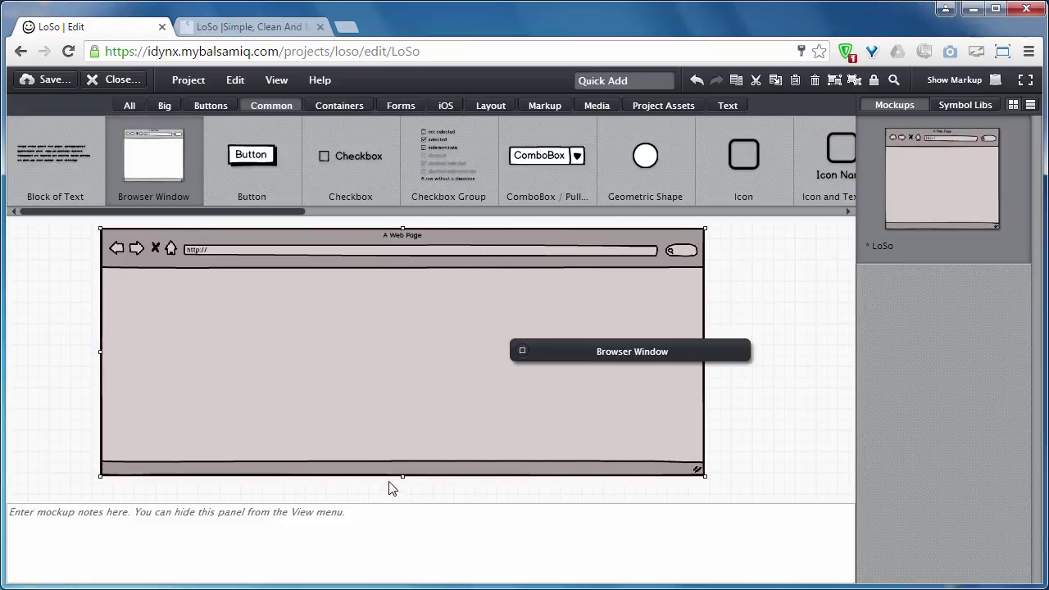
{"action": "left_click_drag", "start_coordinate": [402, 476], "coordinate": [402, 487]}
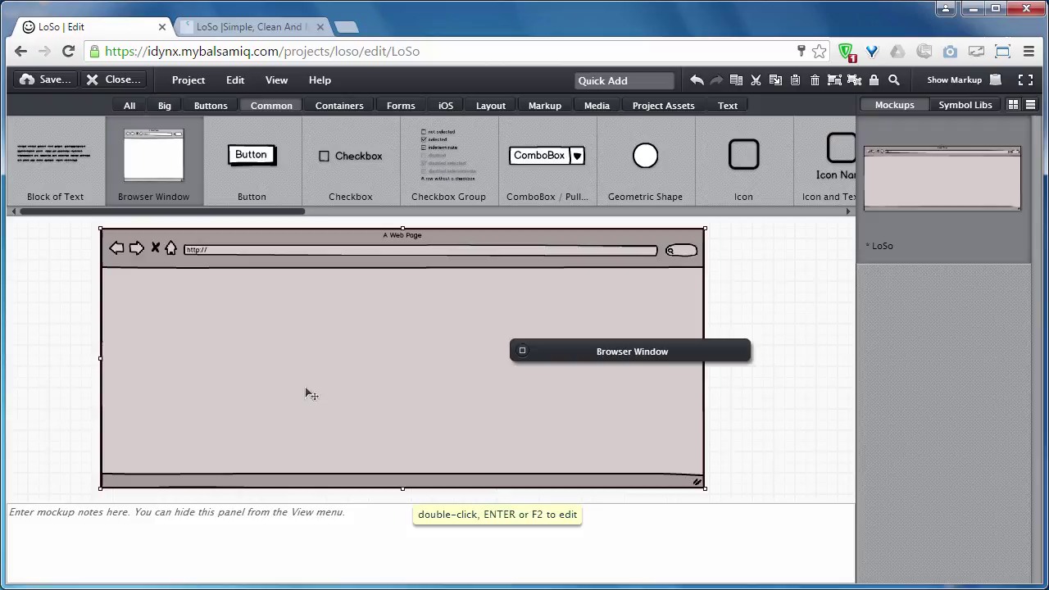
{"action": "left_click_drag", "start_coordinate": [631, 176], "coordinate": [200, 336]}
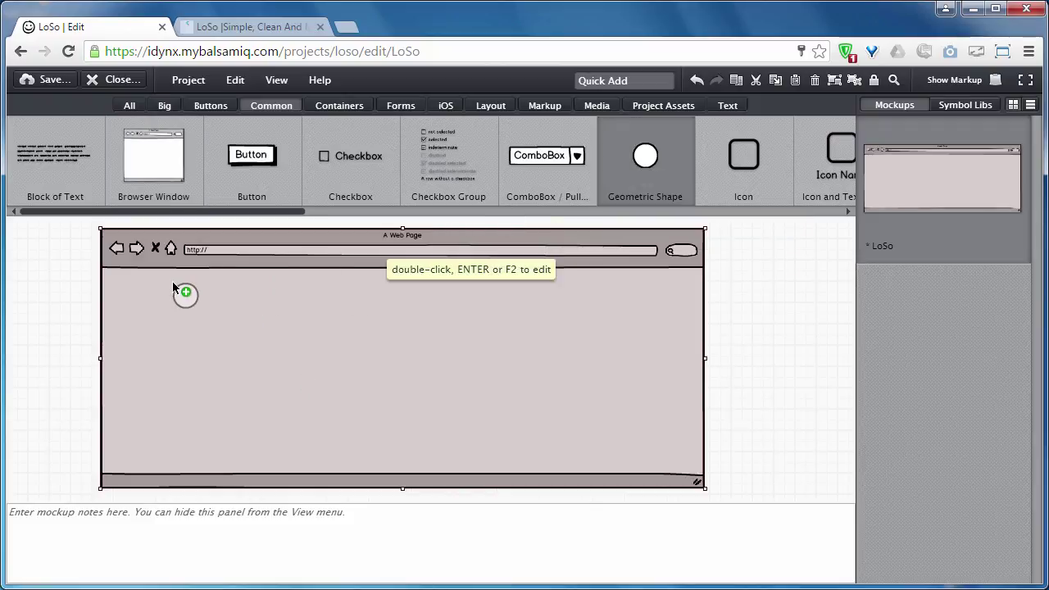
Place a small circle near the window's top-left and label it 'Loso'.
{"action": "left_click_drag", "start_coordinate": [132, 287], "coordinate": [132, 287]}
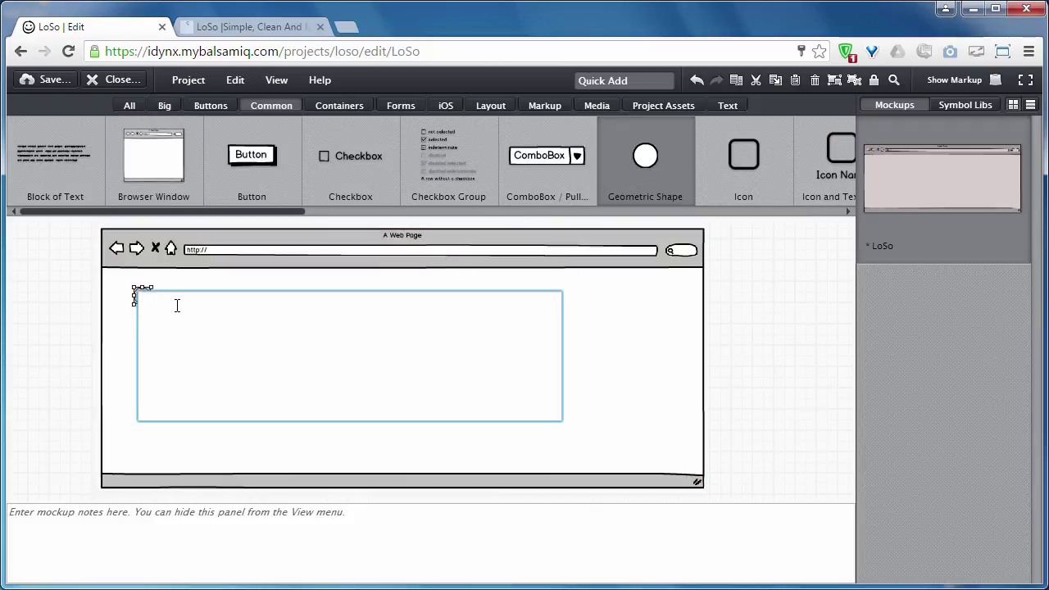
{"action": "type", "text": "Loso"}
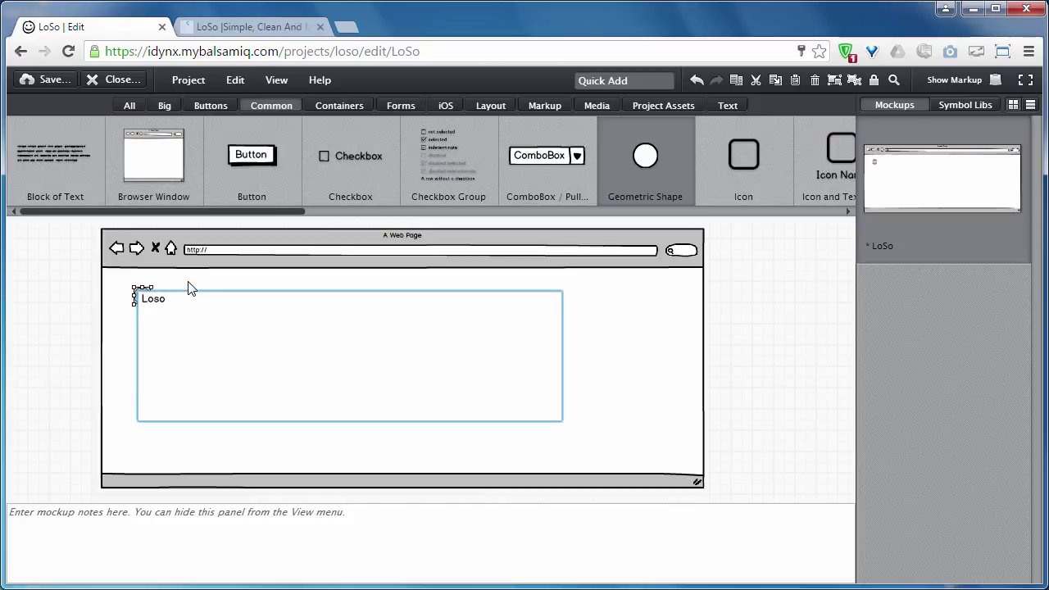
{"action": "left_click", "coordinate": [188, 286]}
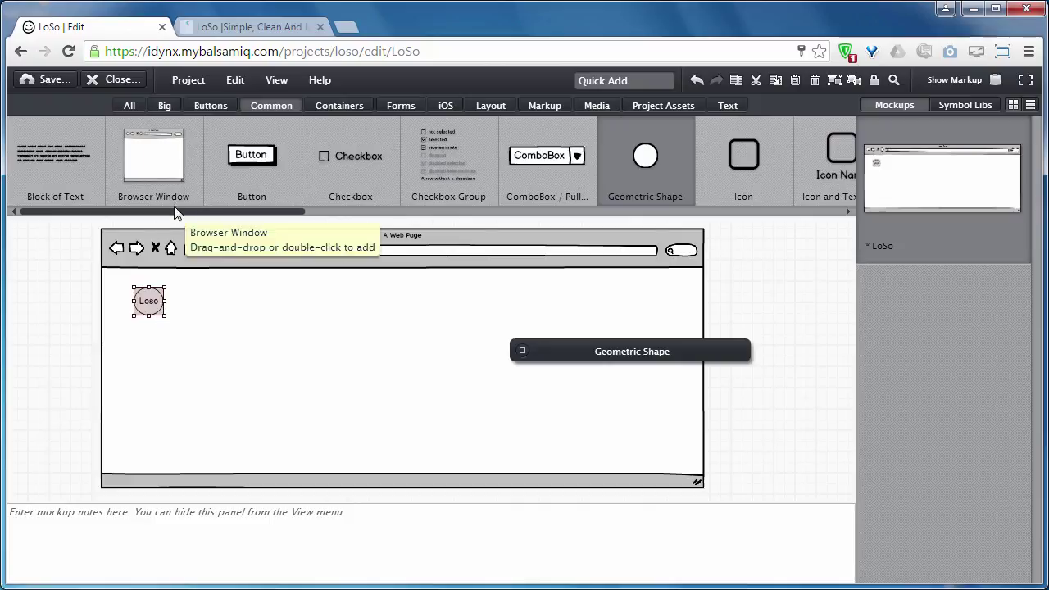
Add a Home, About, Screens, Download, Contact menu bar at the top right, level with the Loso logo.
{"action": "left_click_drag", "start_coordinate": [187, 214], "coordinate": [447, 215]}
{"action": "left_click_drag", "start_coordinate": [627, 160], "coordinate": [439, 286]}
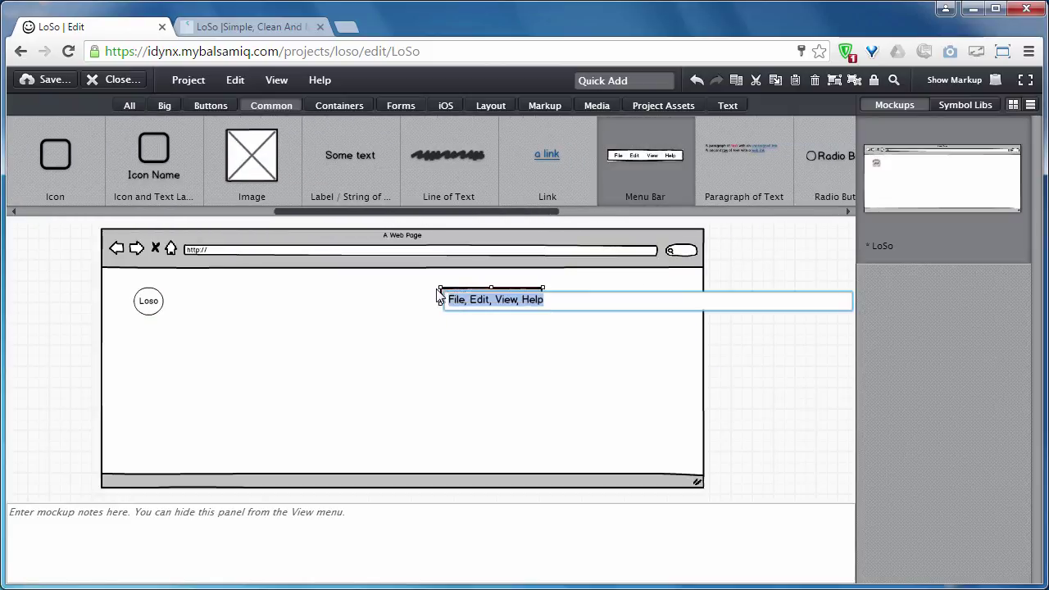
{"action": "type", "text": "Home"}
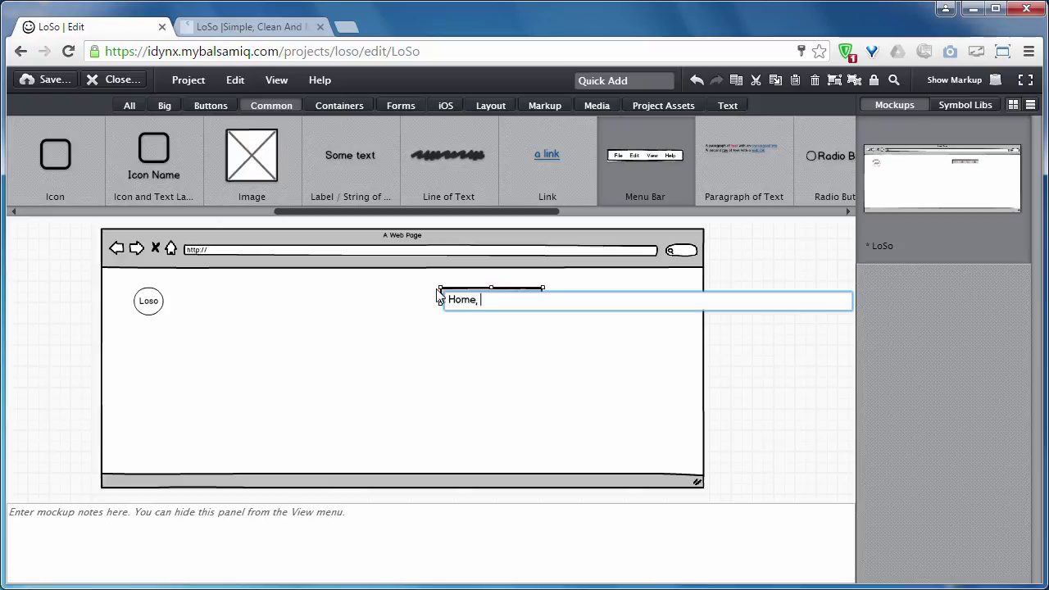
{"action": "type", "text": ", About, Screens, Download,"}
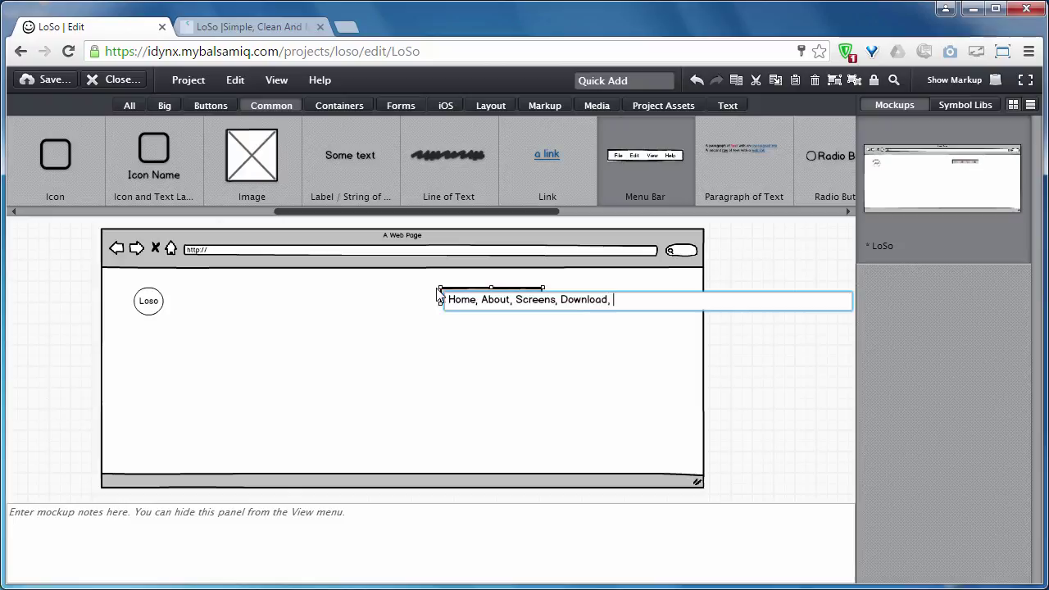
{"action": "type", "text": " Contact"}
{"action": "key", "text": "Return"}
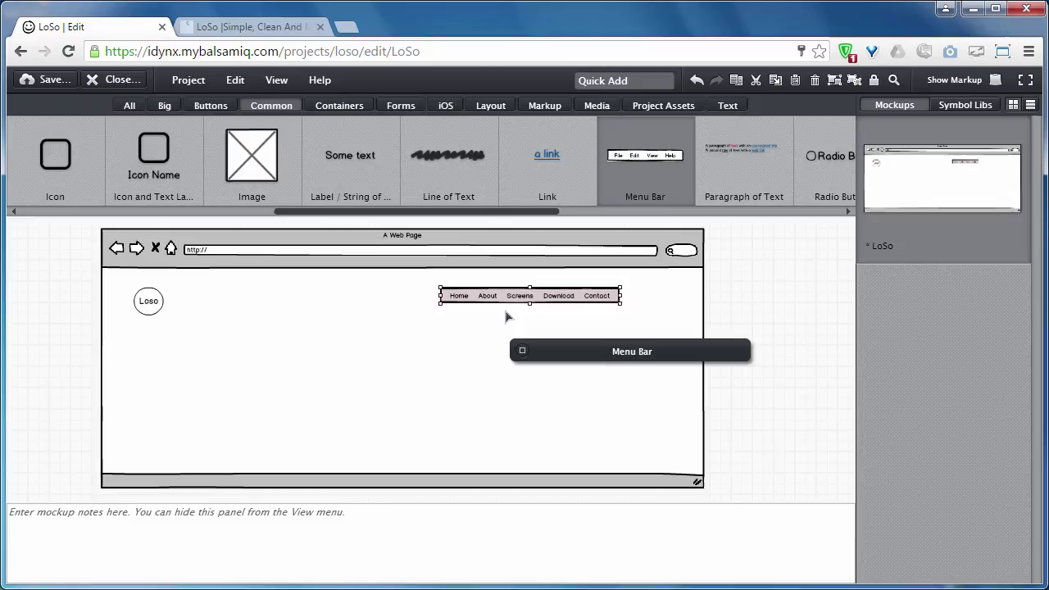
{"action": "left_click_drag", "start_coordinate": [510, 303], "coordinate": [508, 309]}
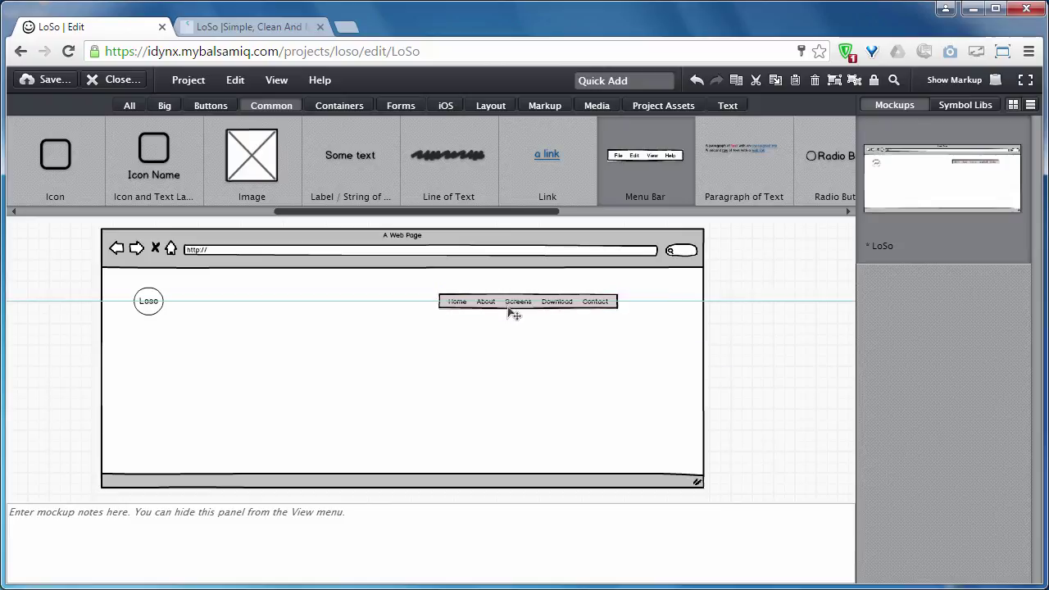
{"action": "left_click_drag", "start_coordinate": [508, 309], "coordinate": [540, 310]}
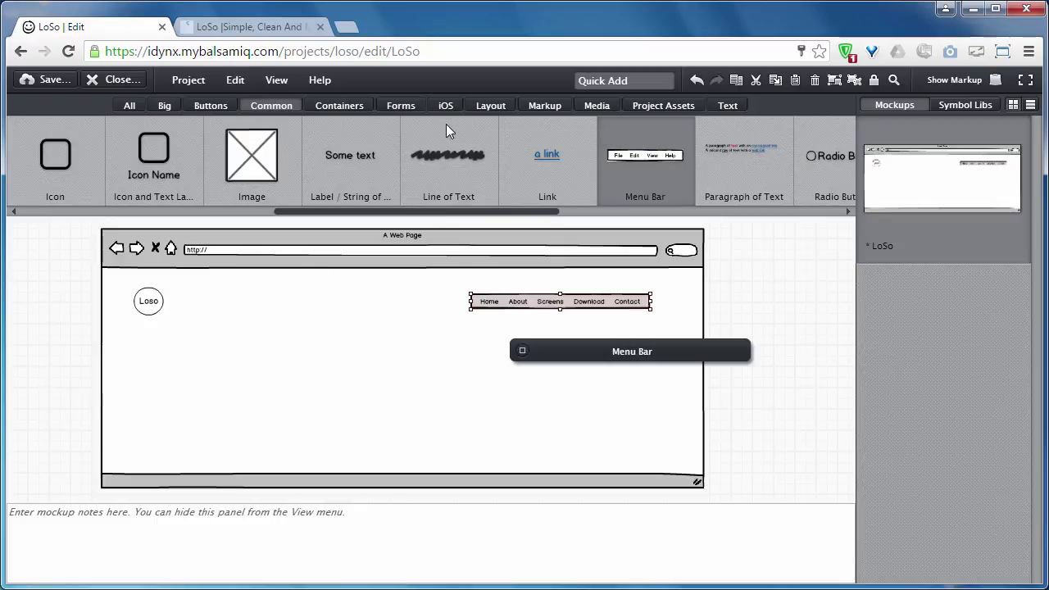
Place an image placeholder below the logo, stretch it into a wide banner, and nudge it down.
{"action": "left_click", "coordinate": [596, 104]}
{"action": "left_click_drag", "start_coordinate": [471, 183], "coordinate": [132, 339]}
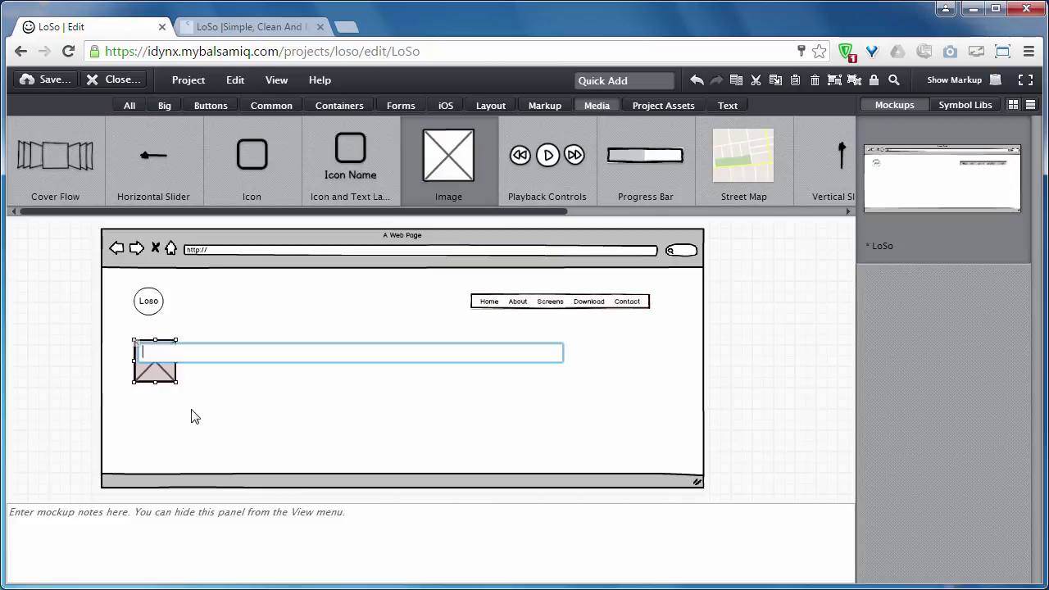
{"action": "key", "text": "Return"}
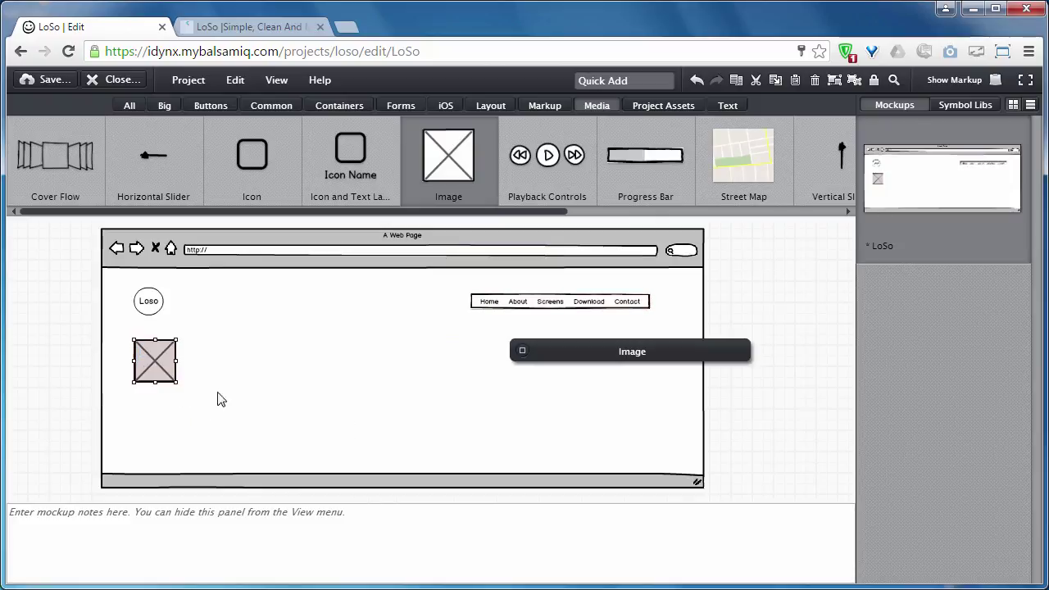
{"action": "left_click_drag", "start_coordinate": [175, 381], "coordinate": [650, 440]}
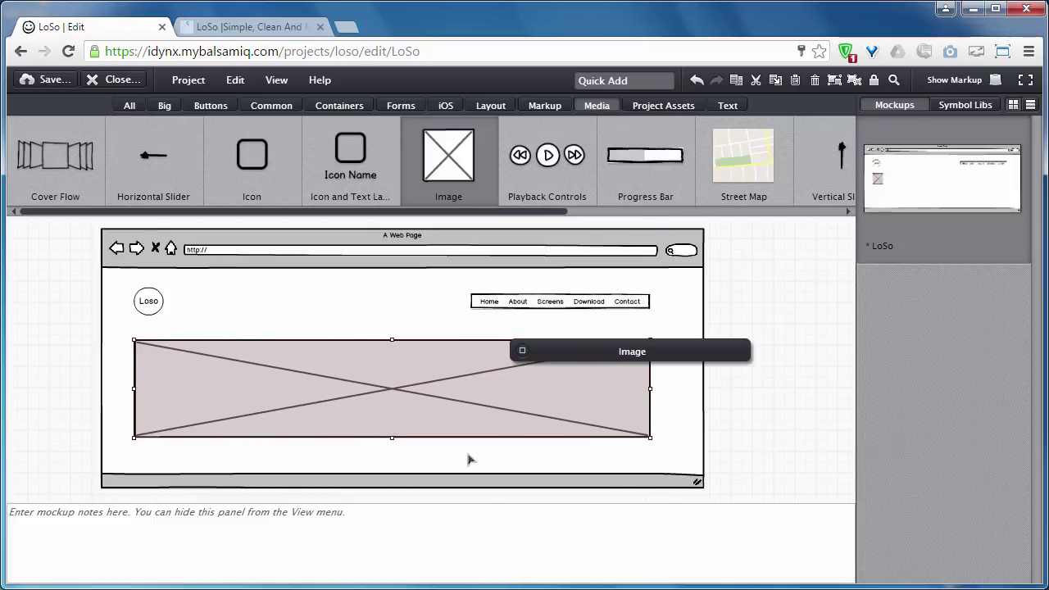
{"action": "left_click_drag", "start_coordinate": [393, 439], "coordinate": [393, 459]}
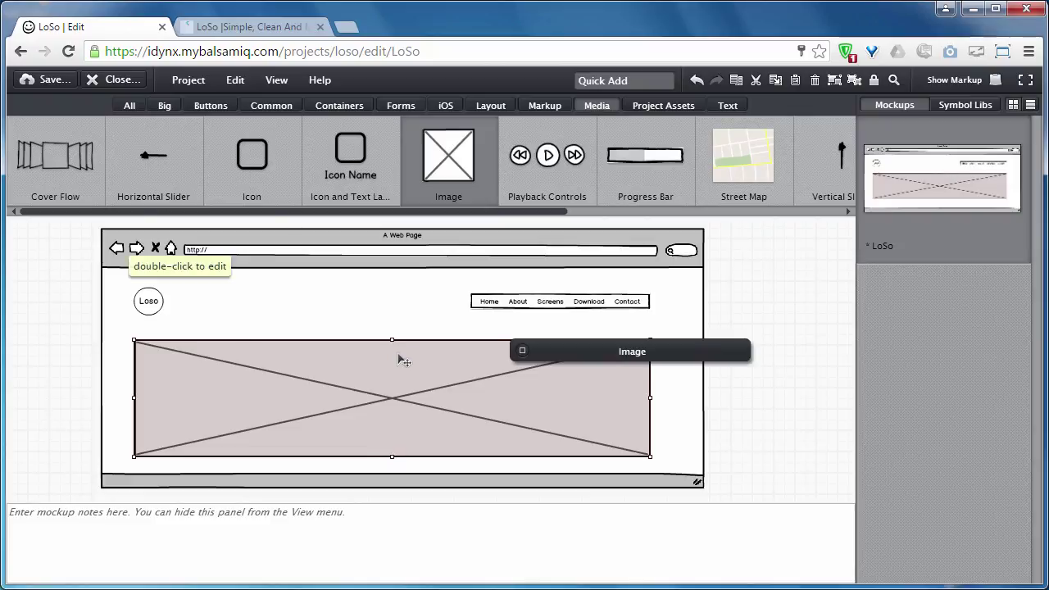
{"action": "left_click_drag", "start_coordinate": [392, 341], "coordinate": [396, 317]}
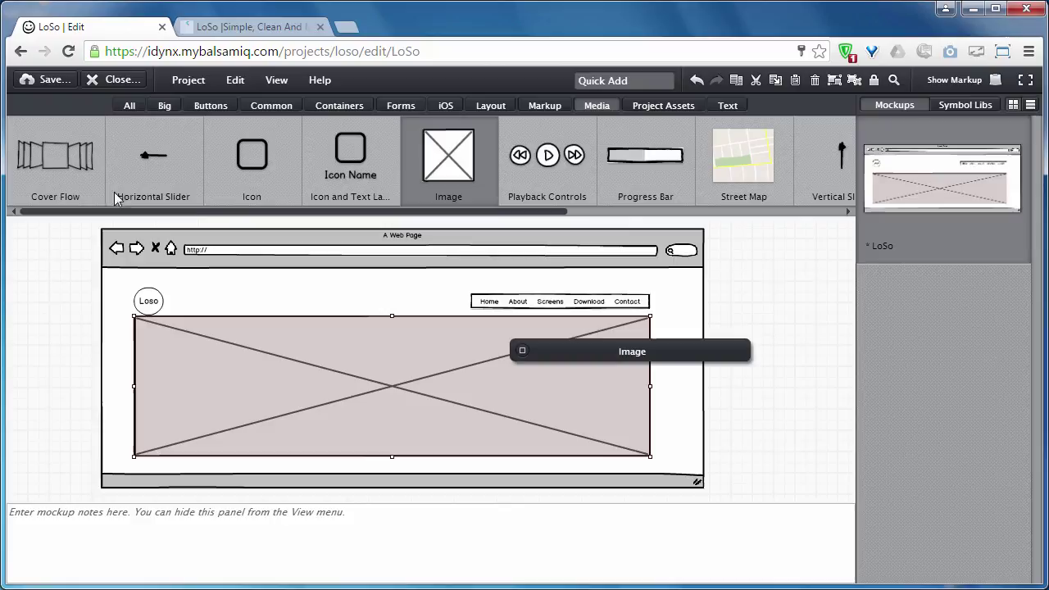
{"action": "left_click_drag", "start_coordinate": [207, 212], "coordinate": [262, 210]}
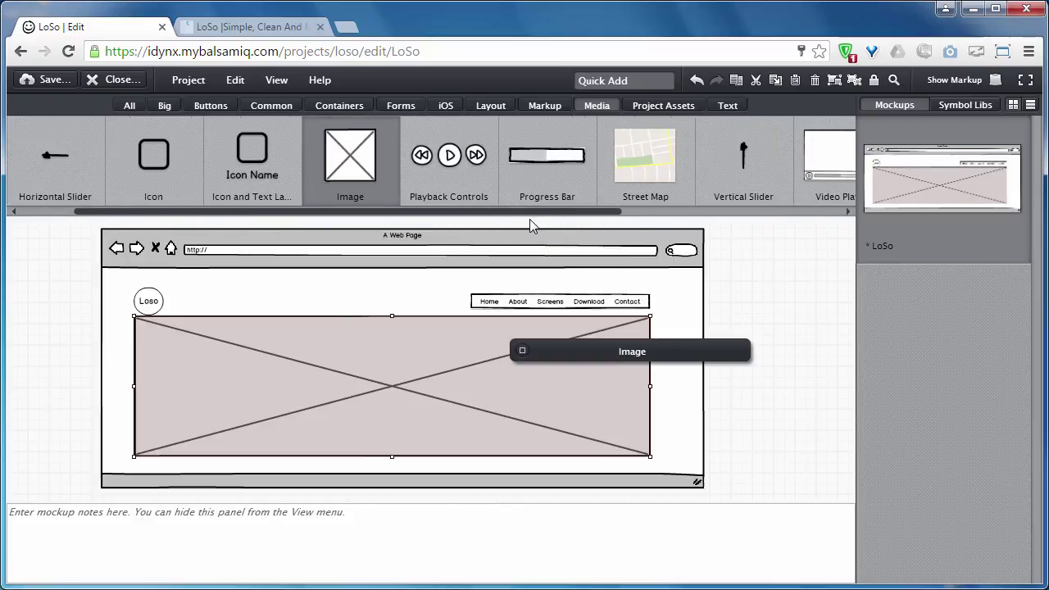
{"action": "left_click_drag", "start_coordinate": [540, 215], "coordinate": [613, 187]}
{"action": "left_click", "coordinate": [254, 301]}
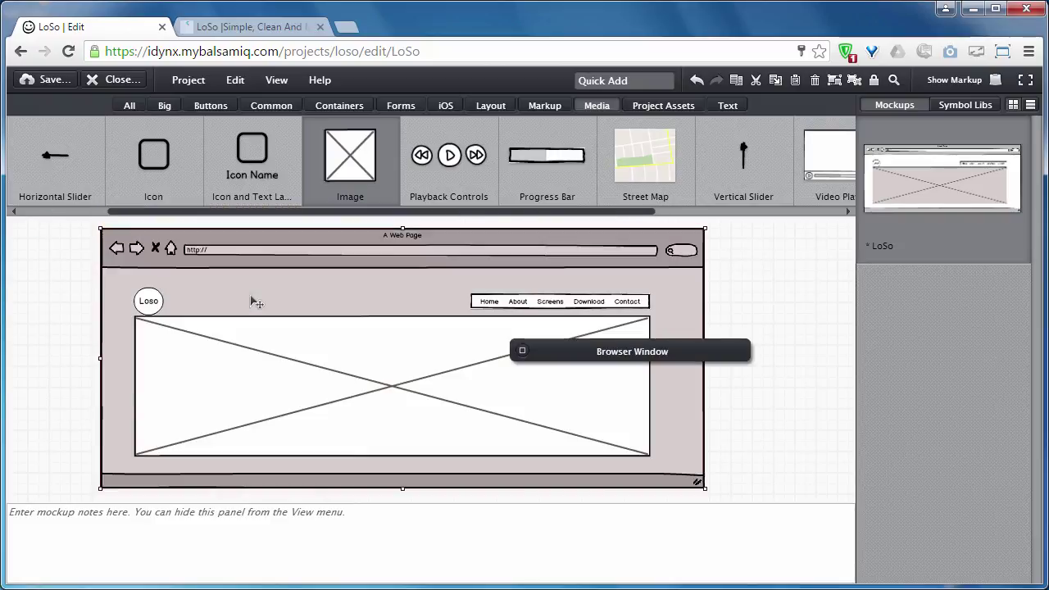
{"action": "left_click", "coordinate": [245, 333]}
{"action": "key", "text": "Down"}
{"action": "key", "text": "Down"}
{"action": "key", "text": "Down"}
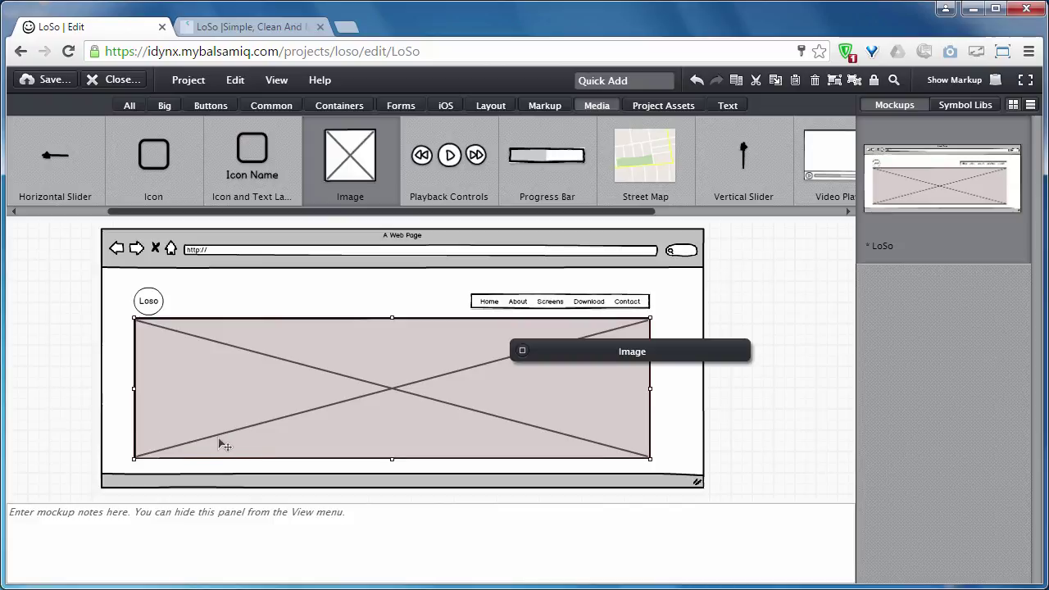
Add 'Download' and 'Take A Tour' buttons side by side at the hero image's lower left.
{"action": "left_click", "coordinate": [213, 105]}
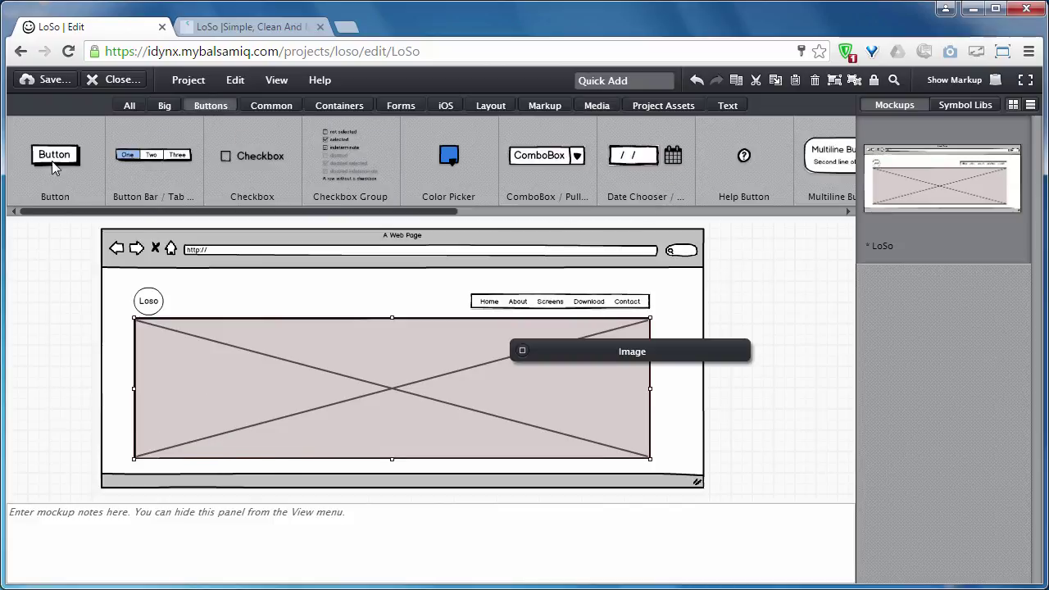
{"action": "left_click_drag", "start_coordinate": [52, 161], "coordinate": [151, 422]}
{"action": "type", "text": "Dow"}
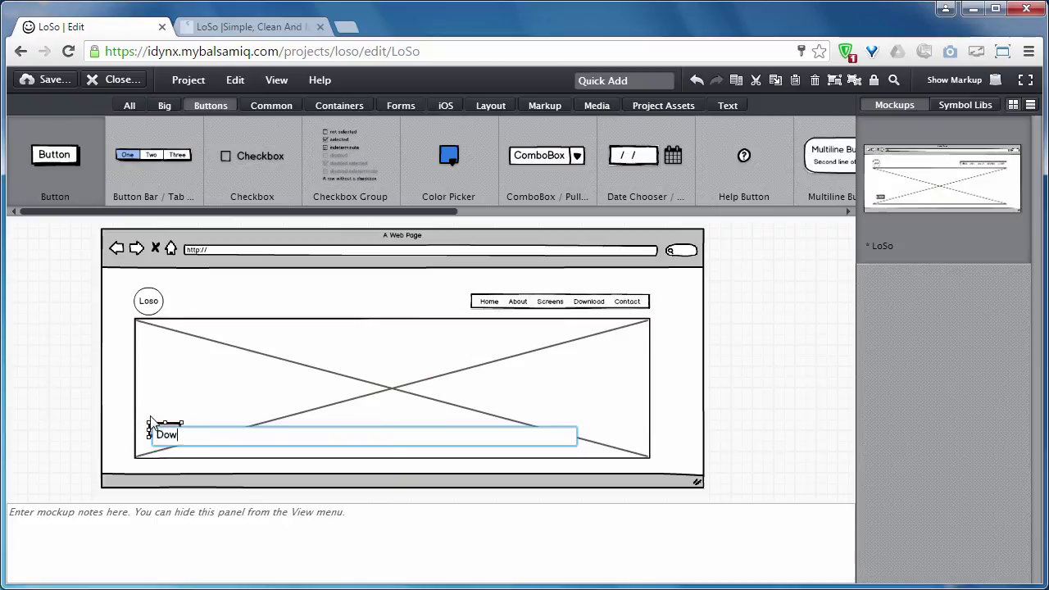
{"action": "type", "text": "nload,"}
{"action": "key", "text": "Return"}
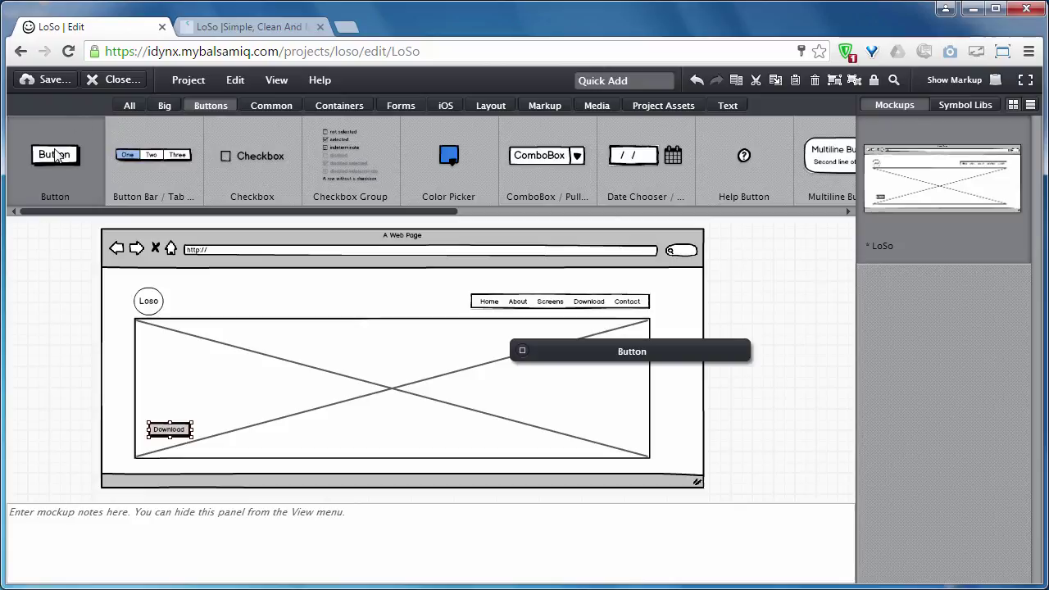
{"action": "left_click_drag", "start_coordinate": [54, 154], "coordinate": [205, 431]}
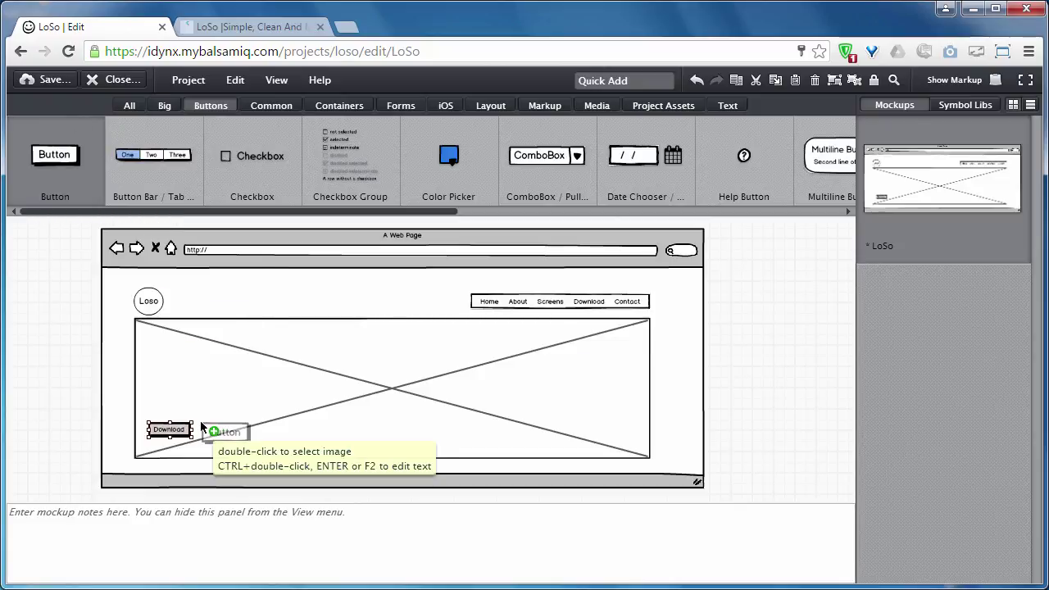
{"action": "type", "text": "Take A "}
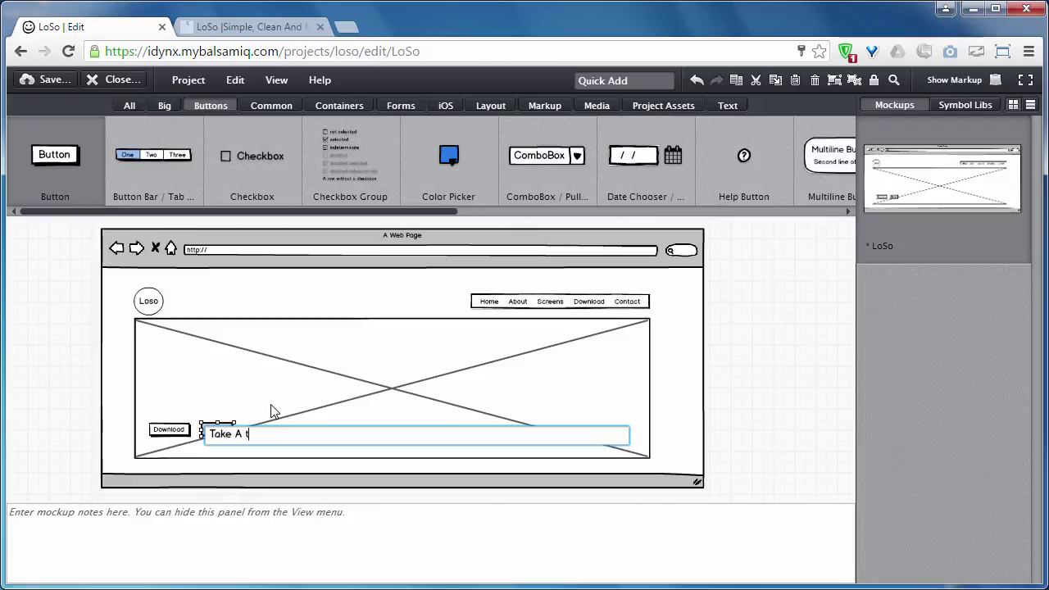
{"action": "type", "text": "Tour"}
{"action": "key", "text": "Return"}
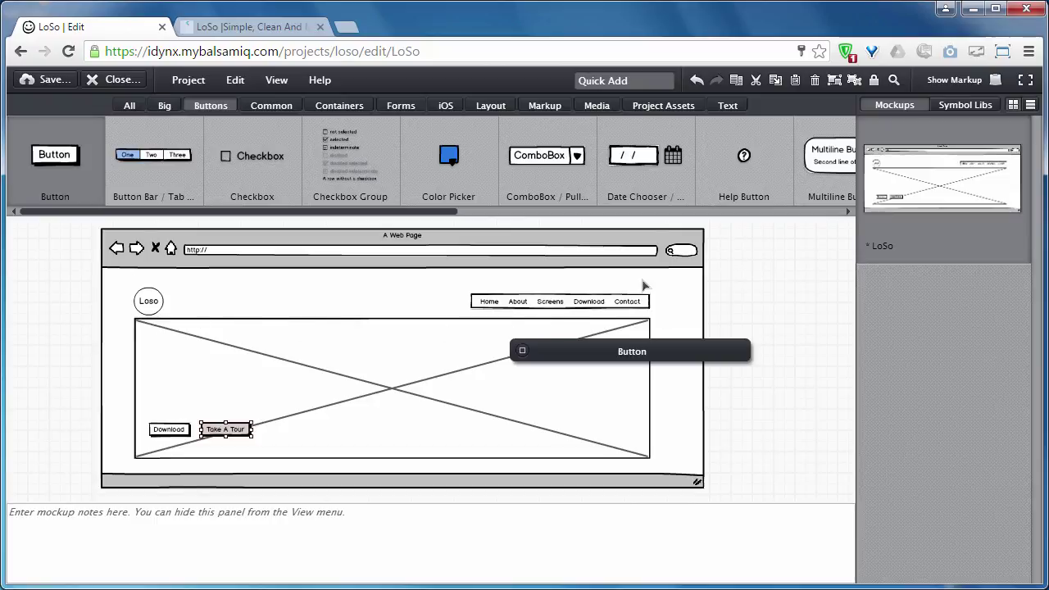
Drop a circle near the hero image's top centre, label it 'Logo', and enlarge it.
{"action": "left_click", "coordinate": [128, 105]}
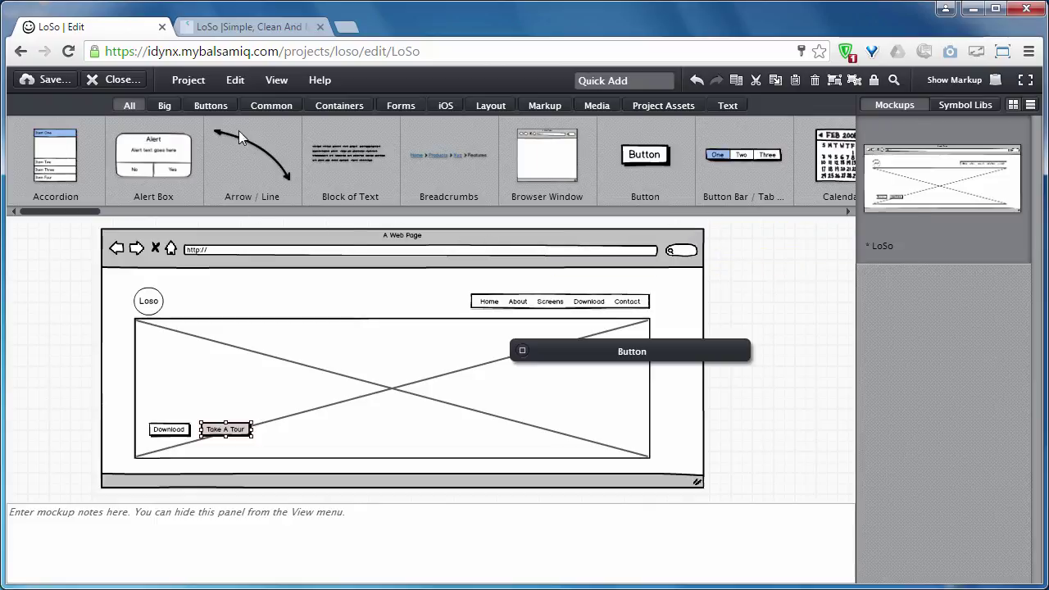
{"action": "left_click", "coordinate": [263, 106]}
{"action": "left_click_drag", "start_coordinate": [681, 201], "coordinate": [375, 327]}
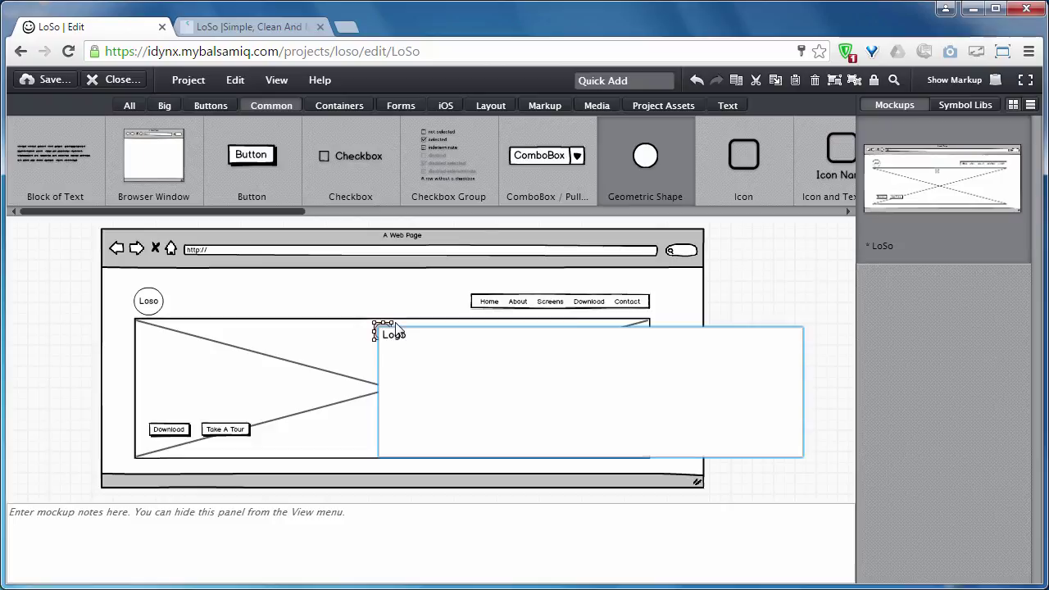
{"action": "left_click", "coordinate": [316, 326]}
{"action": "left_click_drag", "start_coordinate": [371, 342], "coordinate": [353, 362]}
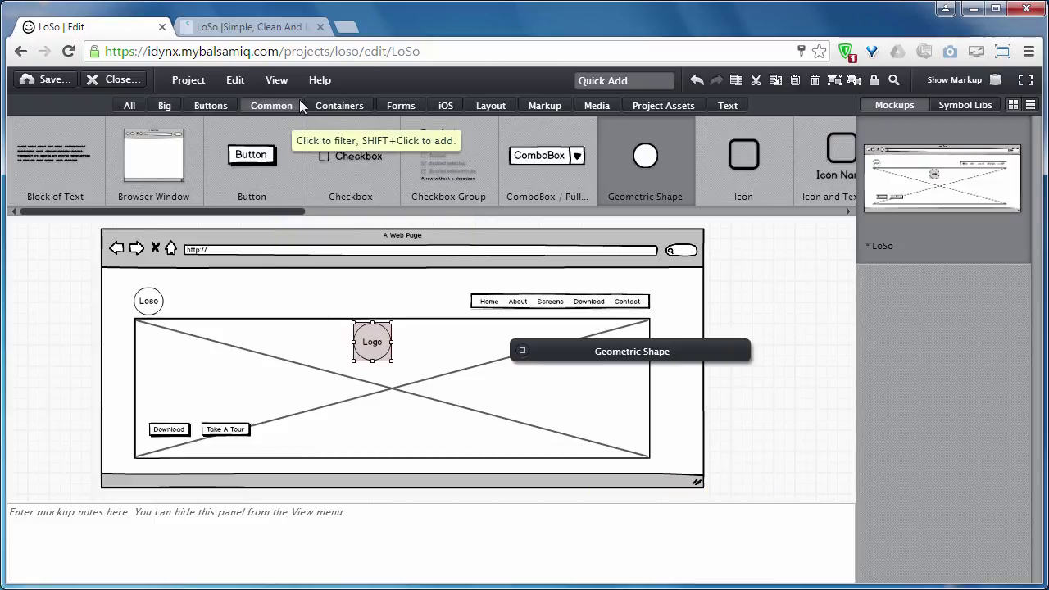
Add an iPhone mockup, shrink it, and position it on the hero image's right side.
{"action": "left_click", "coordinate": [454, 106]}
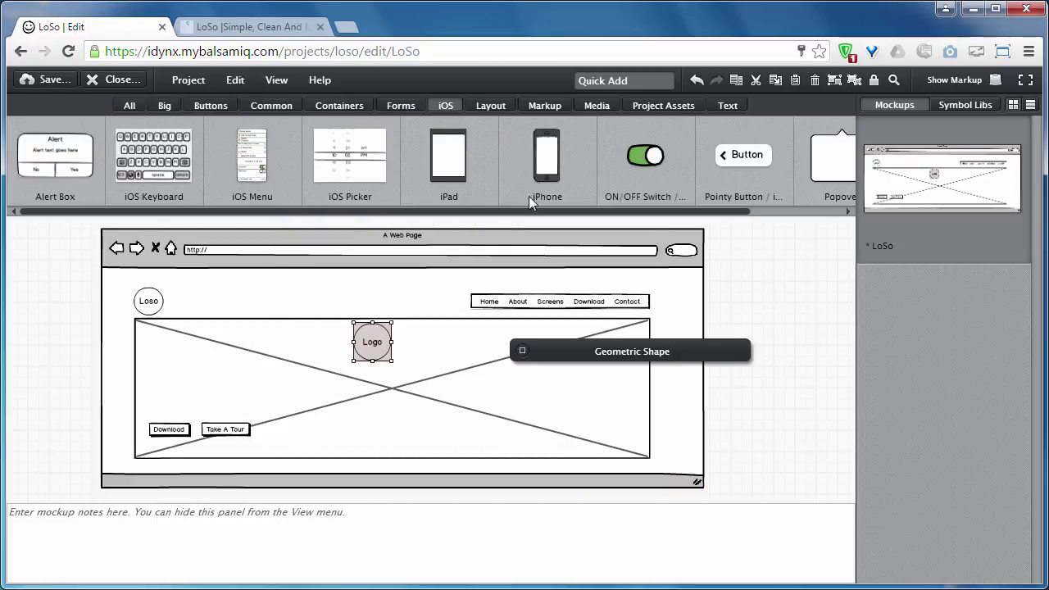
{"action": "left_click_drag", "start_coordinate": [528, 196], "coordinate": [590, 471]}
{"action": "left_click_drag", "start_coordinate": [618, 493], "coordinate": [551, 350]}
{"action": "left_click_drag", "start_coordinate": [536, 304], "coordinate": [565, 369]}
{"action": "left_click_drag", "start_coordinate": [581, 412], "coordinate": [577, 373]}
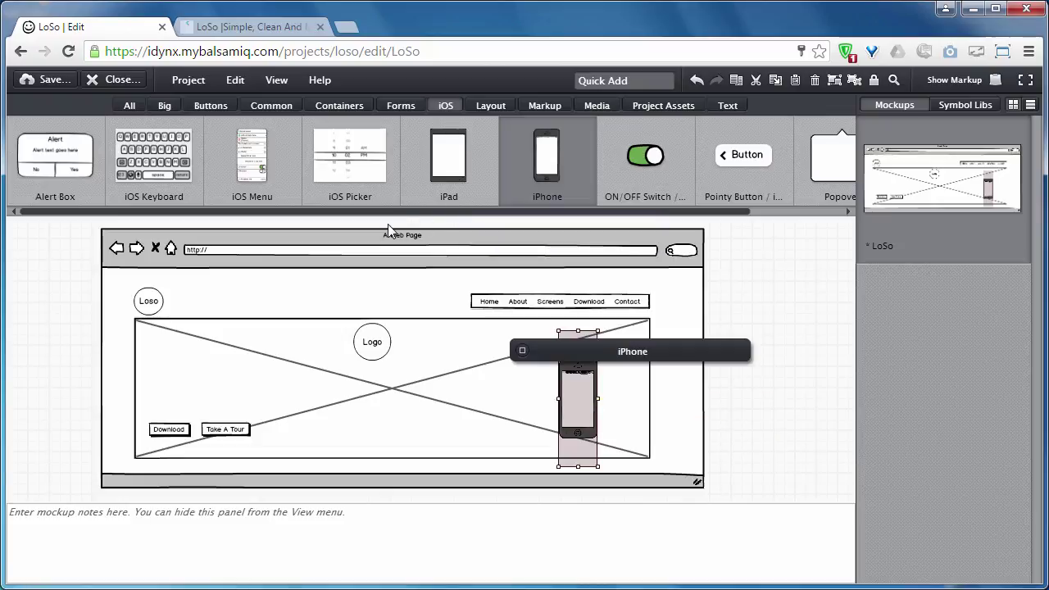
{"action": "left_click", "coordinate": [264, 106]}
{"action": "left_click_drag", "start_coordinate": [259, 213], "coordinate": [559, 213]}
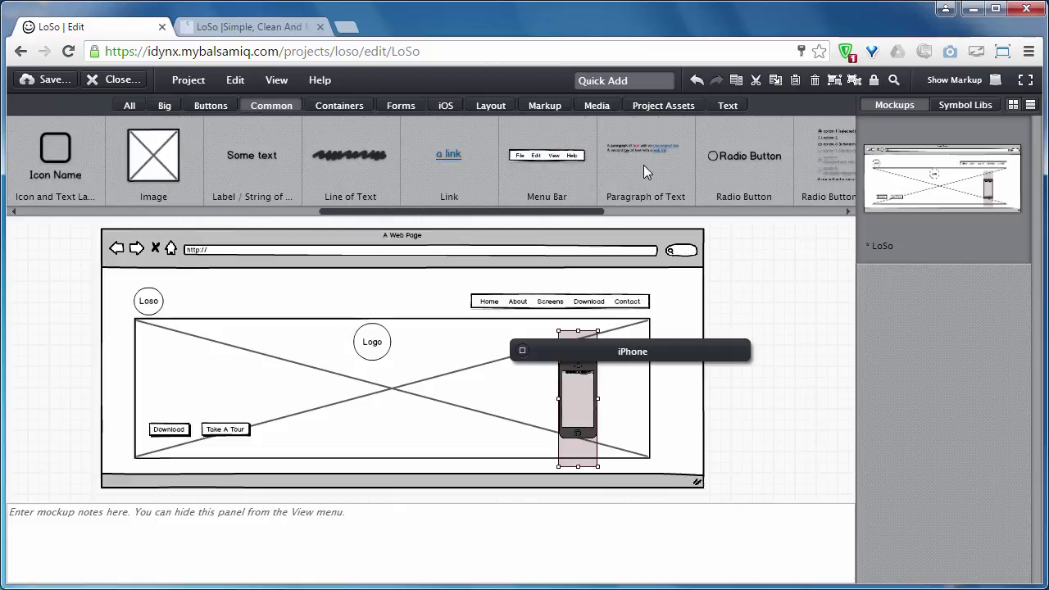
Add the paragraph 'A simple, clean repsonsive website built with love!' at the hero's left, then view the live LoSo site.
{"action": "left_click_drag", "start_coordinate": [644, 165], "coordinate": [150, 369]}
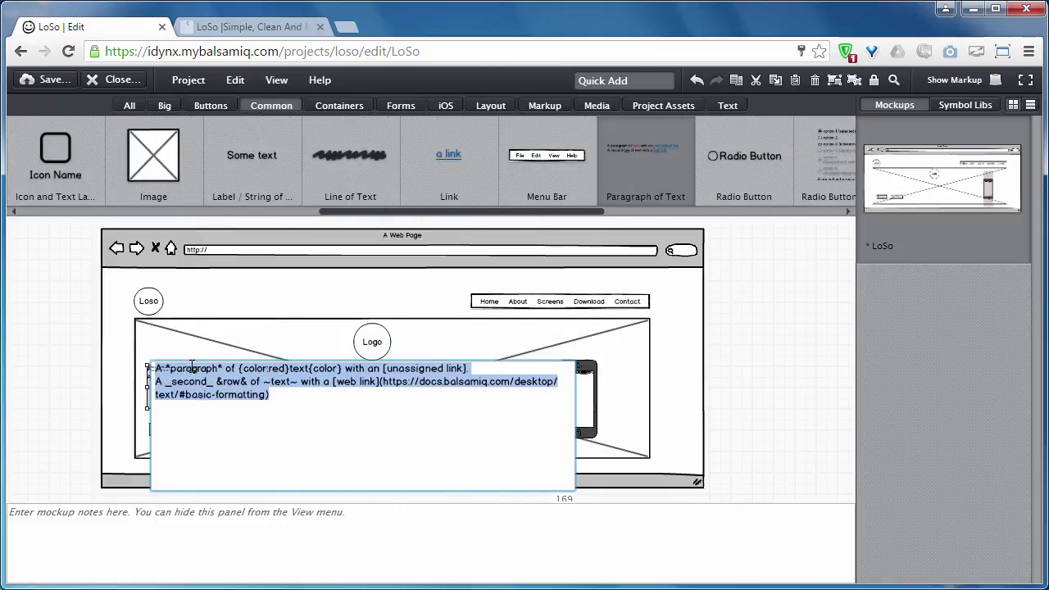
{"action": "type", "text": "A simp"}
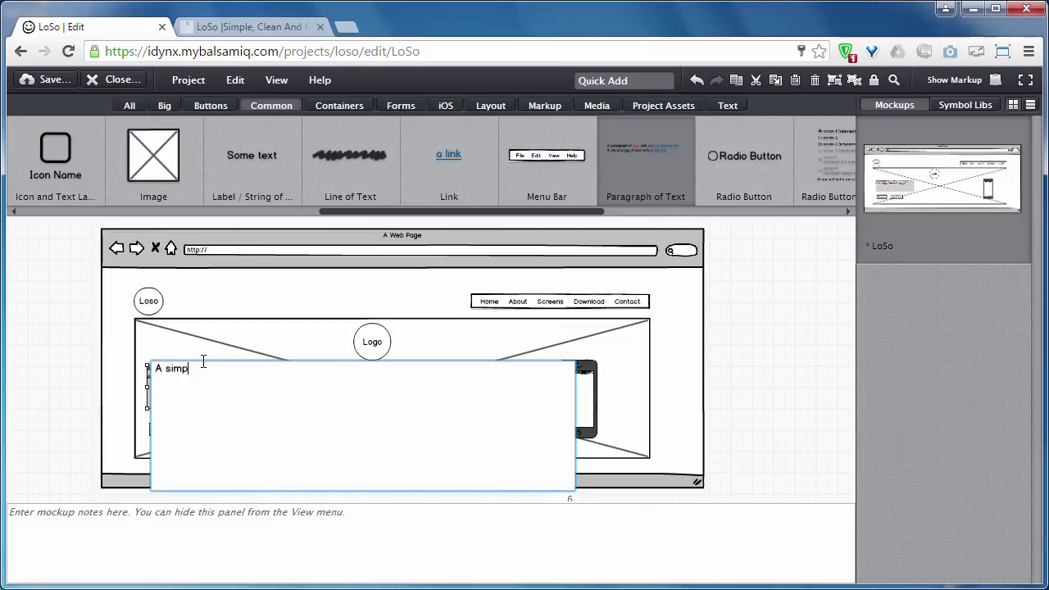
{"action": "type", "text": "lem c"}
{"action": "key", "text": "BackSpace"}
{"action": "type", "text": ", clean repsonsive website built with"}
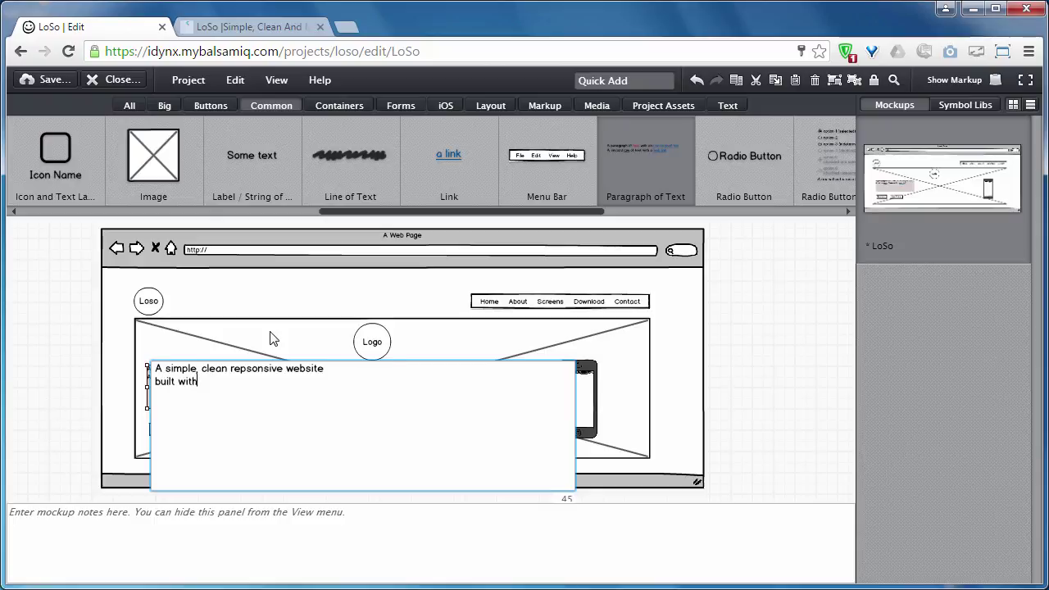
{"action": "type", "text": " love!"}
{"action": "left_click", "coordinate": [273, 339]}
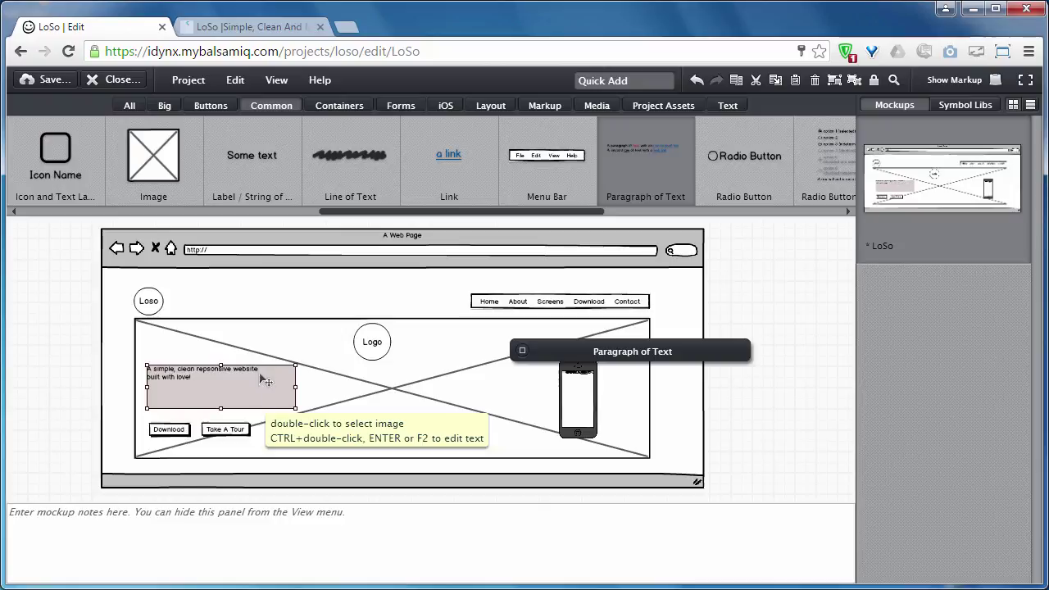
{"action": "left_click", "coordinate": [278, 345]}
{"action": "left_click", "coordinate": [52, 367]}
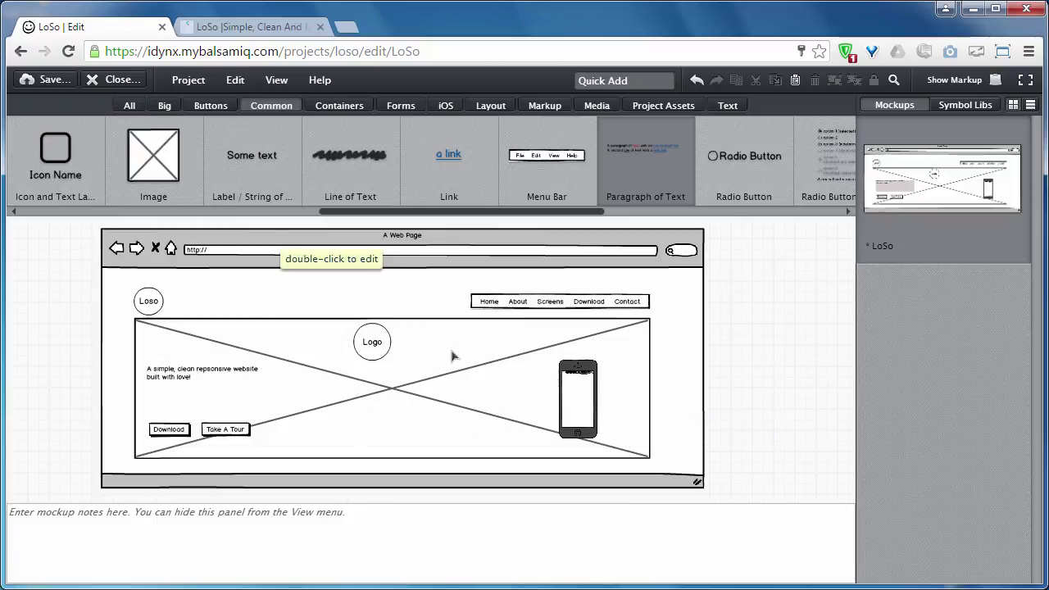
{"action": "left_click", "coordinate": [251, 33]}
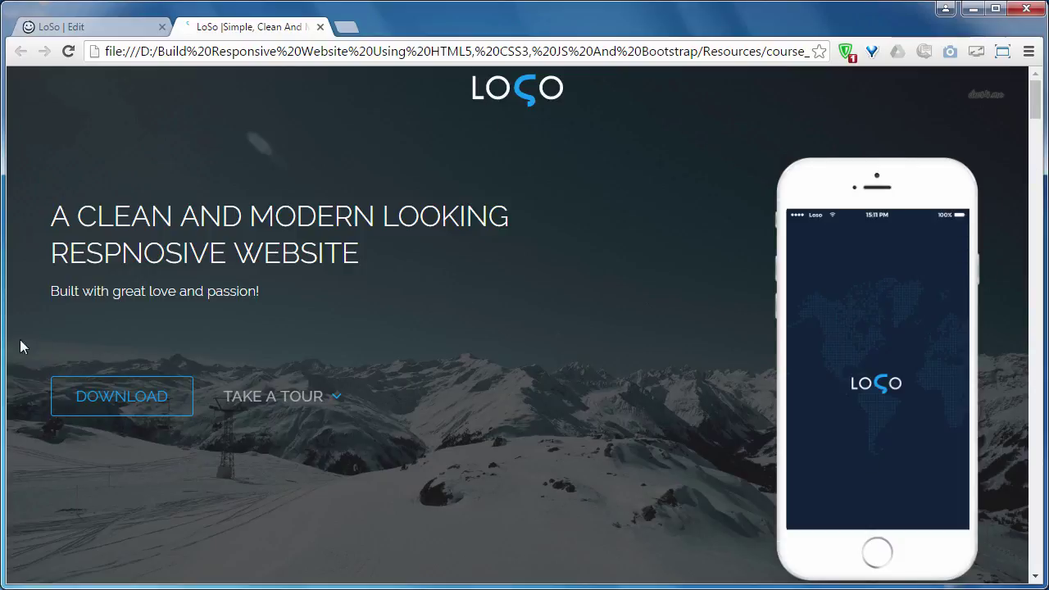
Scroll the LoSo site, go back to its top banner, then return to the 'LoSo | Edit' tab.
{"action": "left_click_drag", "start_coordinate": [1037, 106], "coordinate": [1037, 139]}
{"action": "left_click", "coordinate": [573, 76]}
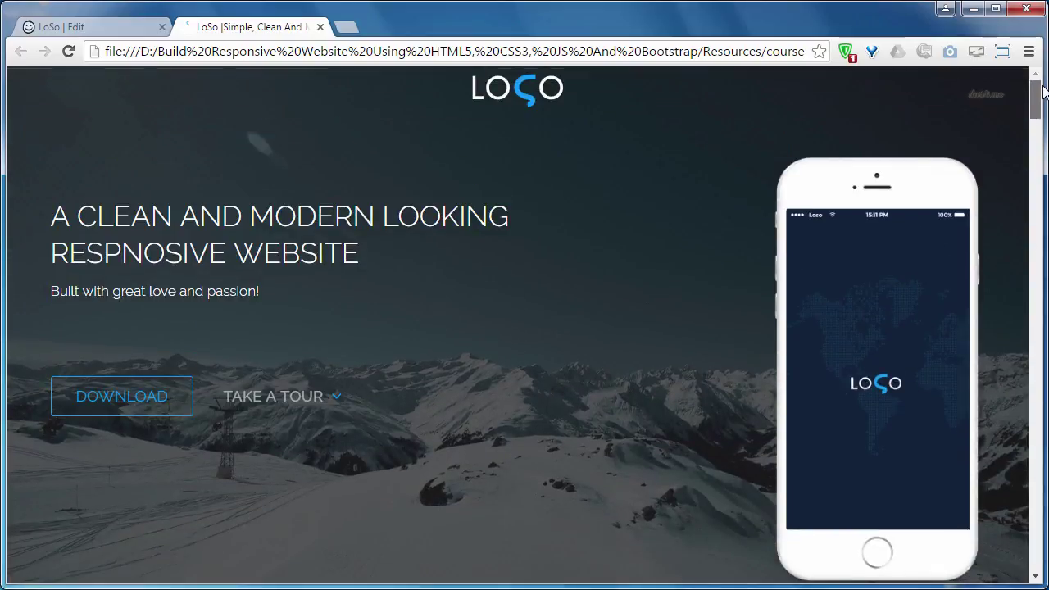
{"action": "left_click", "coordinate": [98, 27]}
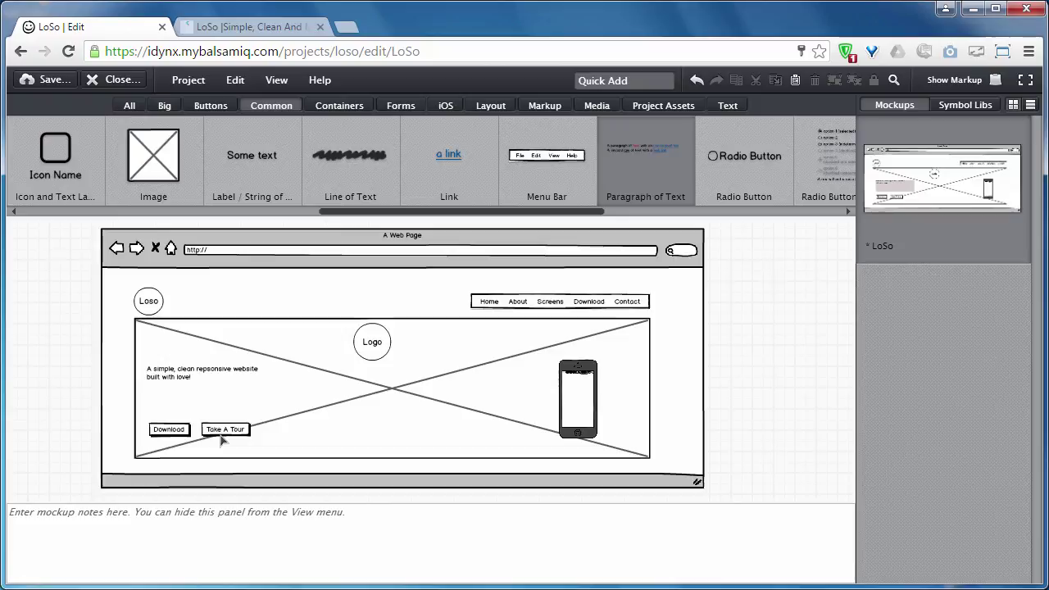
{"action": "left_click", "coordinate": [239, 27]}
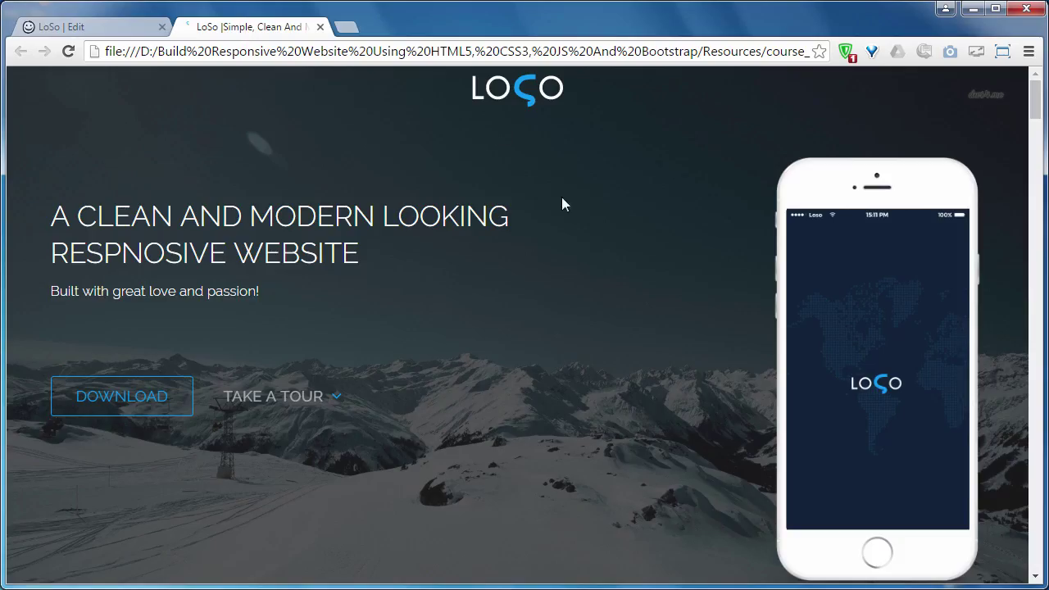
{"action": "left_click", "coordinate": [115, 28]}
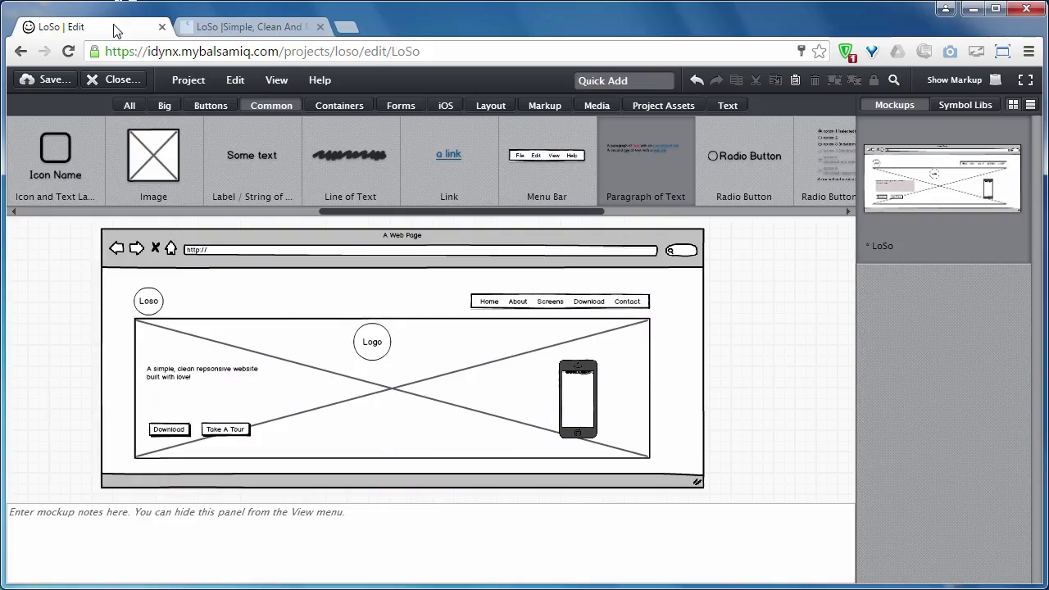